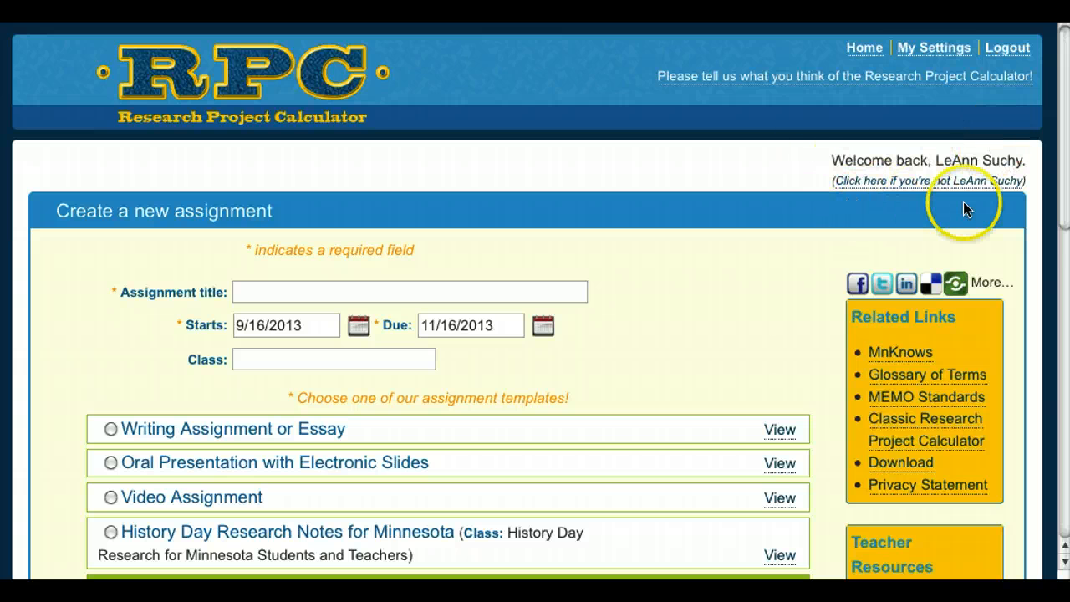
Enter 'Civil War in Minnesota' as the new assignment's title.
scroll(1063, 219, down, 1)
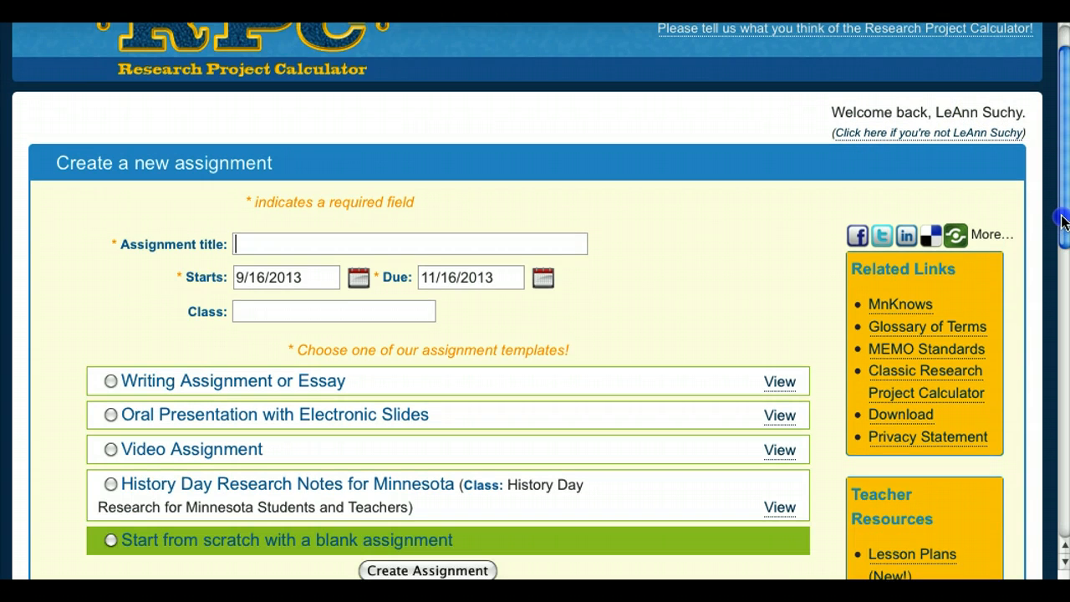
drag(1063, 219, 1066, 255)
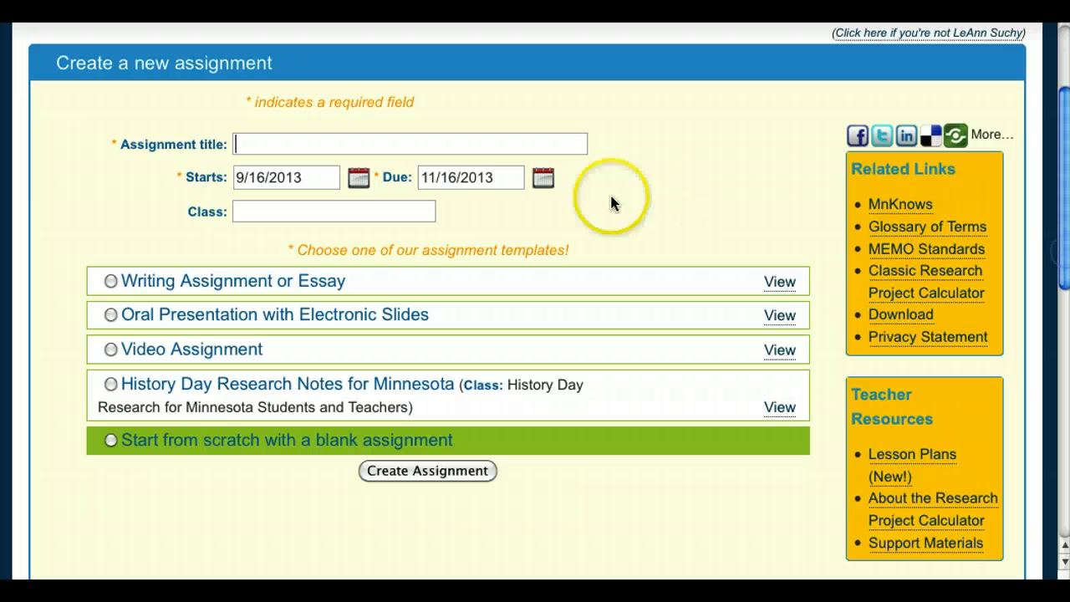
click(499, 153)
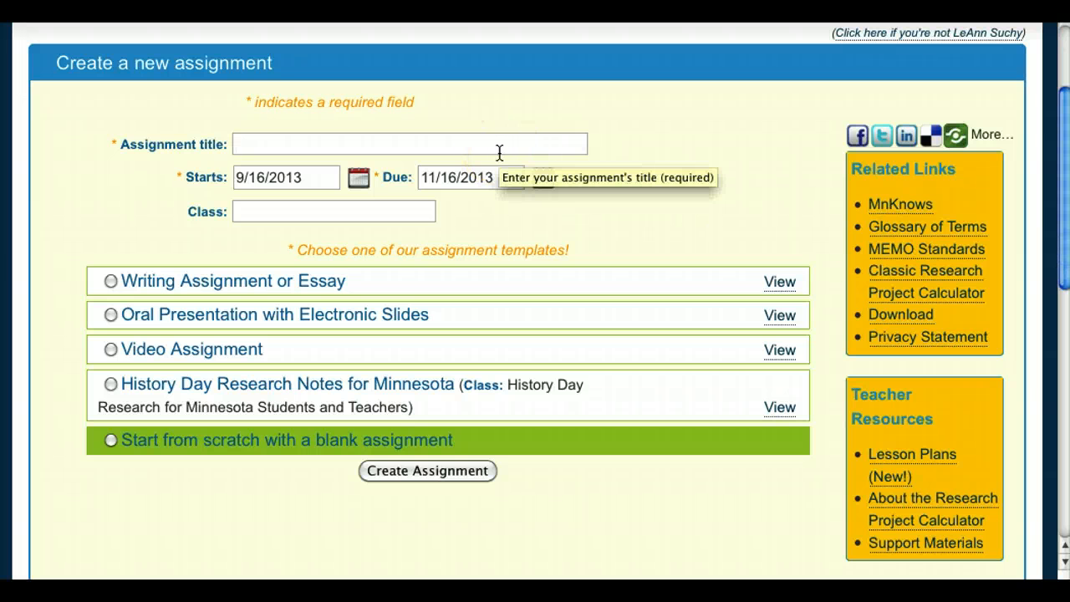
text(Civil War in Minnesota)
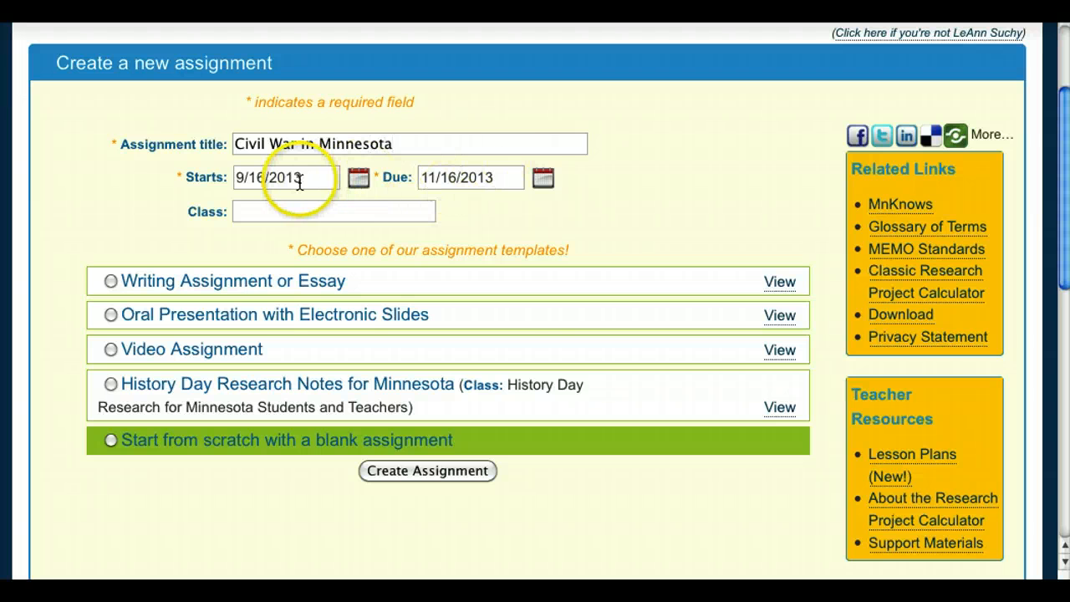
Set the due date to October 16, 2013, choose the Oral Presentation with Electronic Slides template, and create it.
click(543, 178)
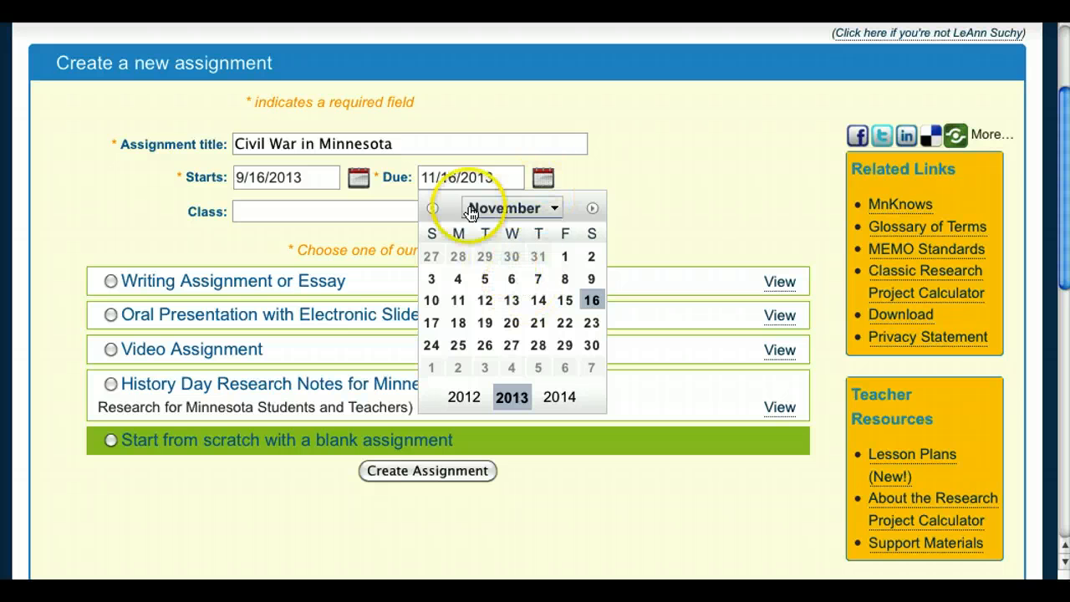
click(432, 208)
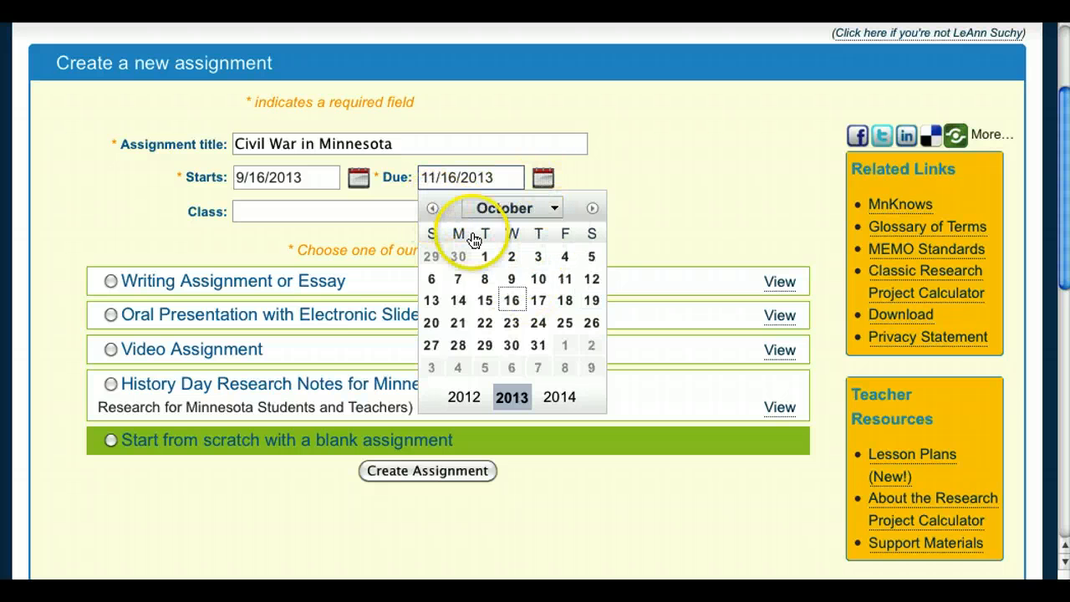
click(520, 301)
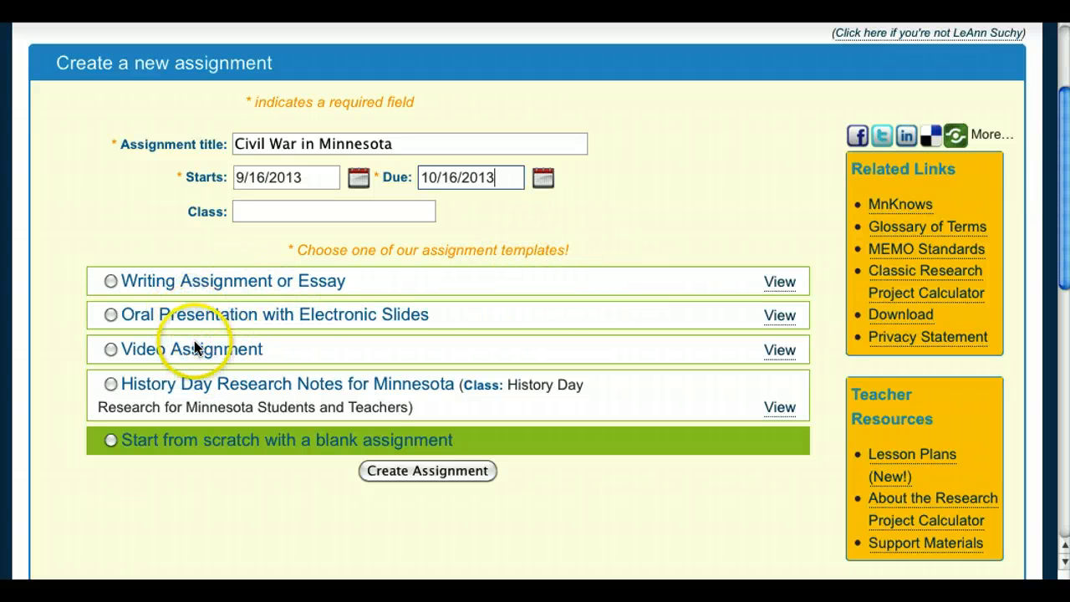
click(112, 317)
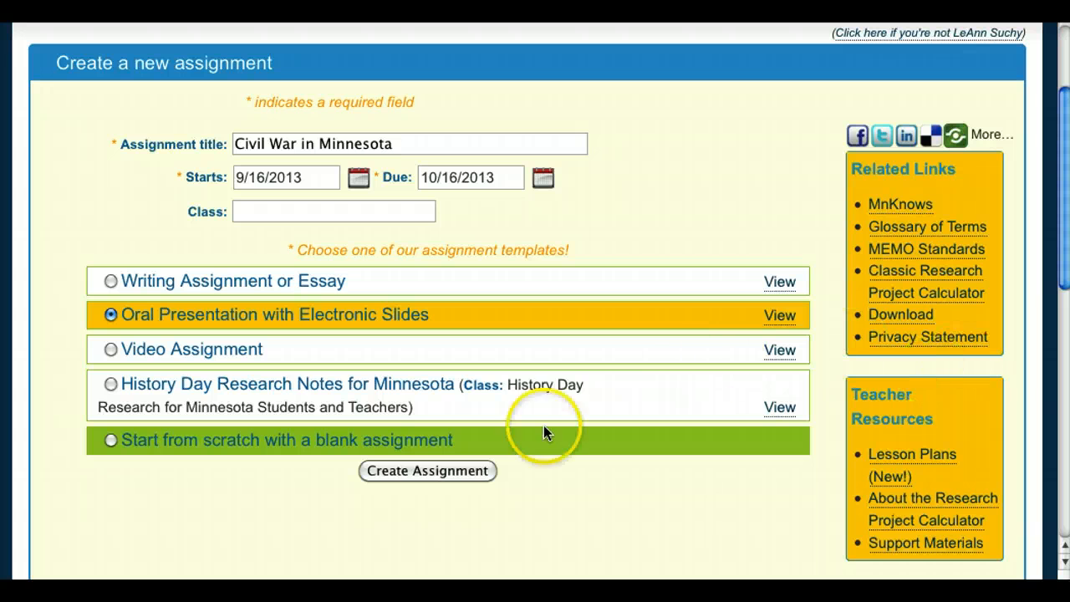
click(433, 471)
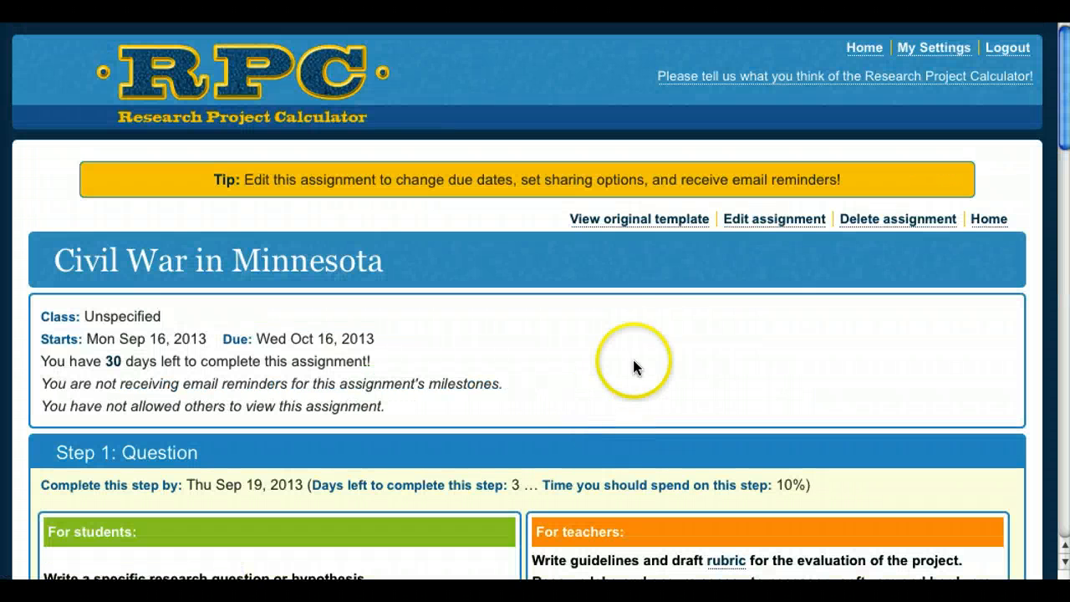
drag(1066, 102, 1066, 188)
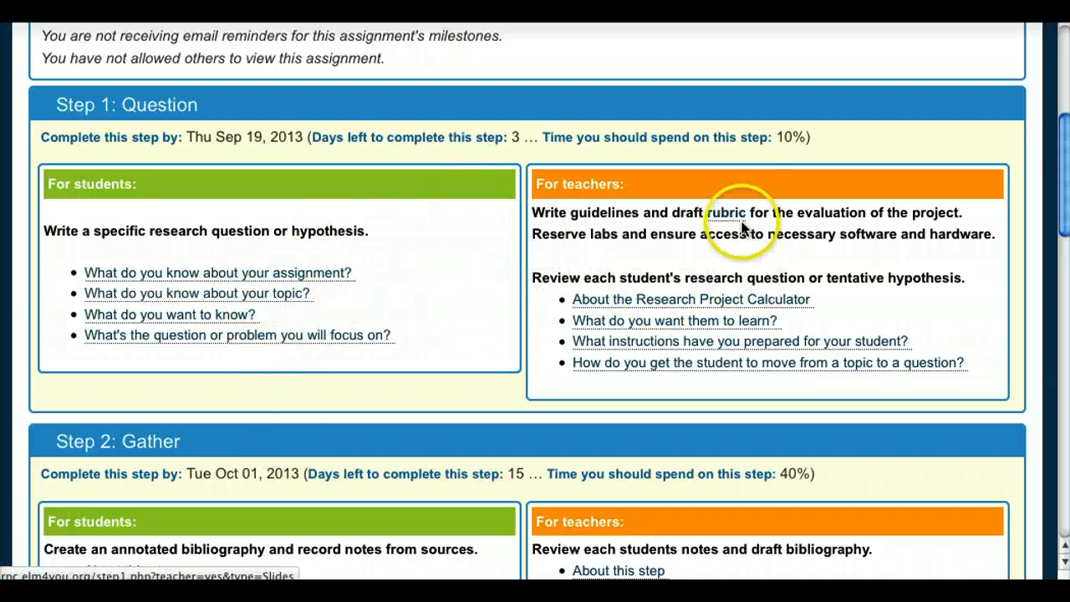
click(770, 322)
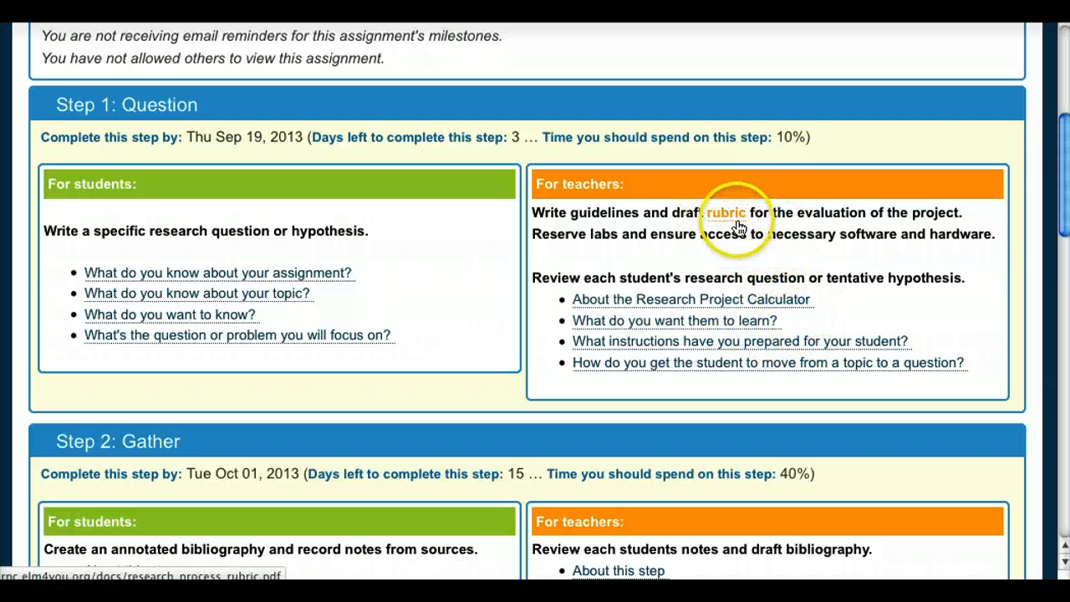
mouse_move(1065, 177)
mouse_down()
mouse_move(1063, 218)
mouse_move(1057, 181)
mouse_up()
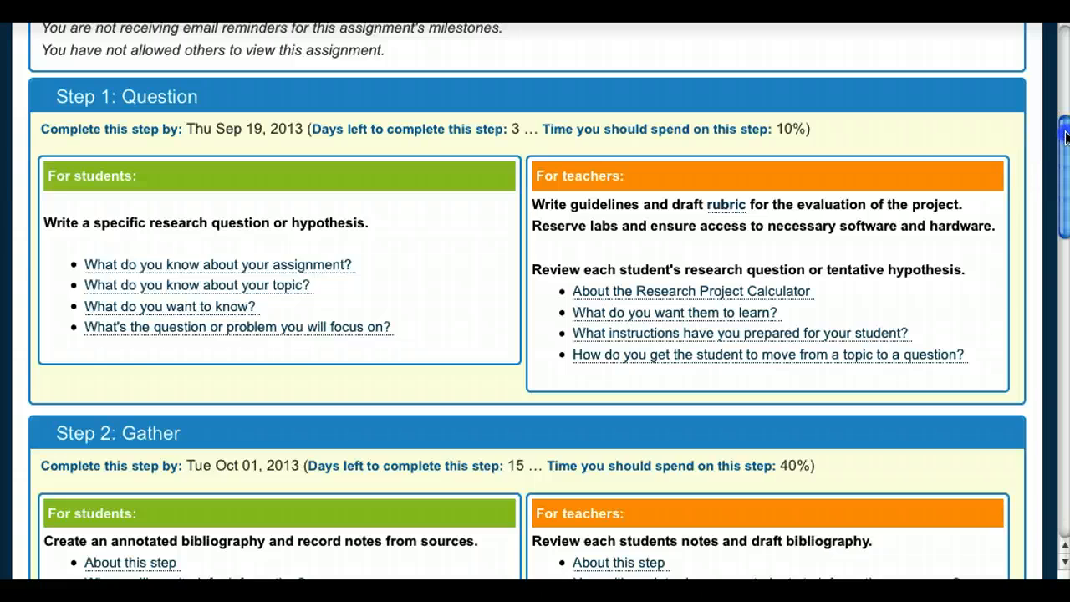
drag(1066, 136, 1063, 80)
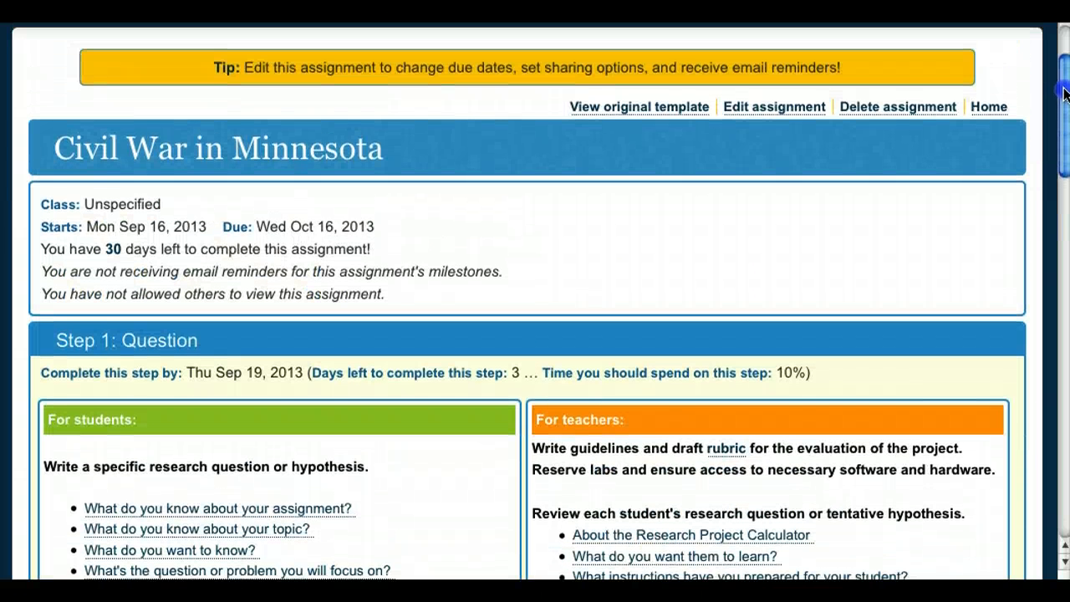
Put the Civil War in Minnesota assignment into edit mode and bring Step 1 into view.
click(753, 117)
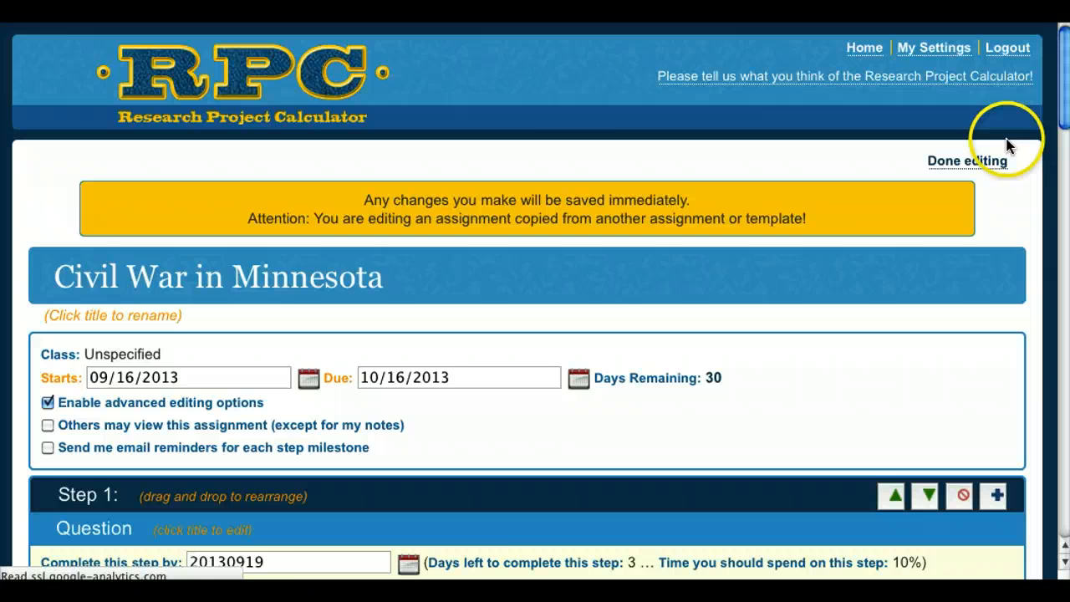
drag(1060, 108, 1015, 184)
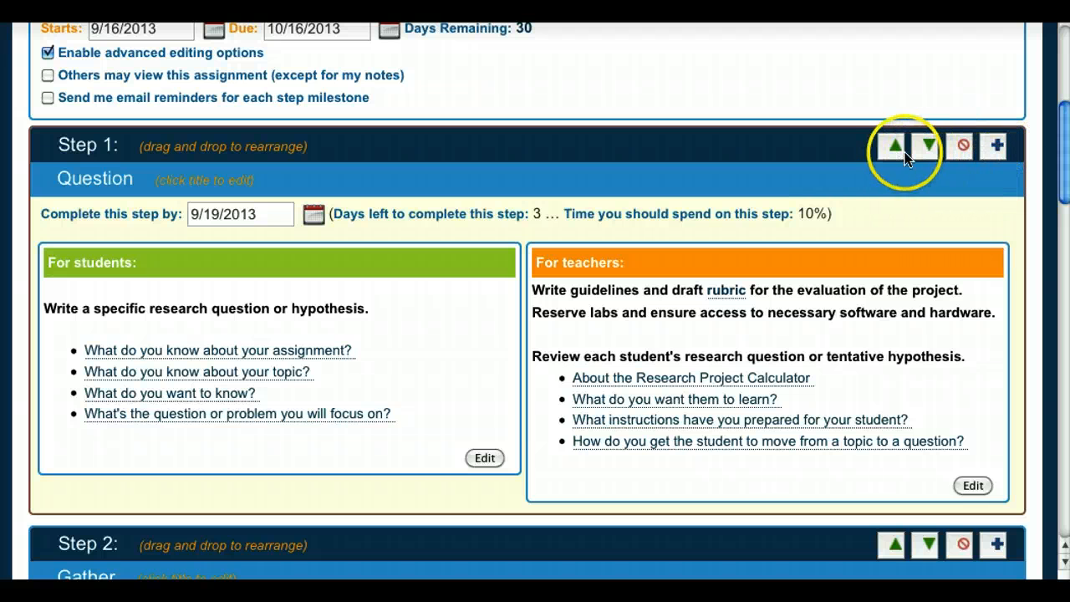
drag(1060, 151, 1063, 246)
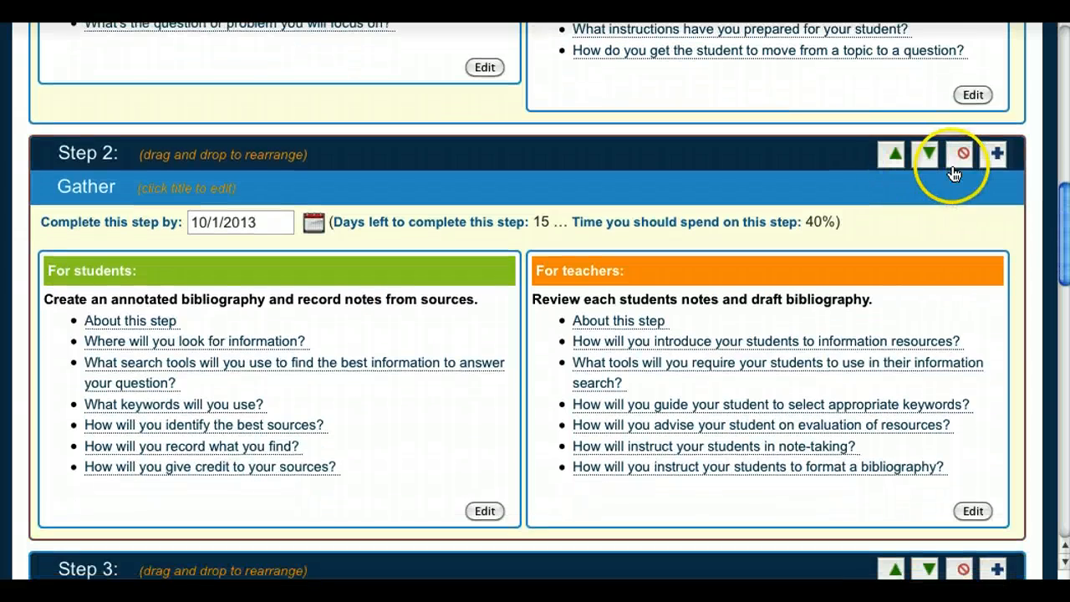
drag(1055, 210, 1063, 132)
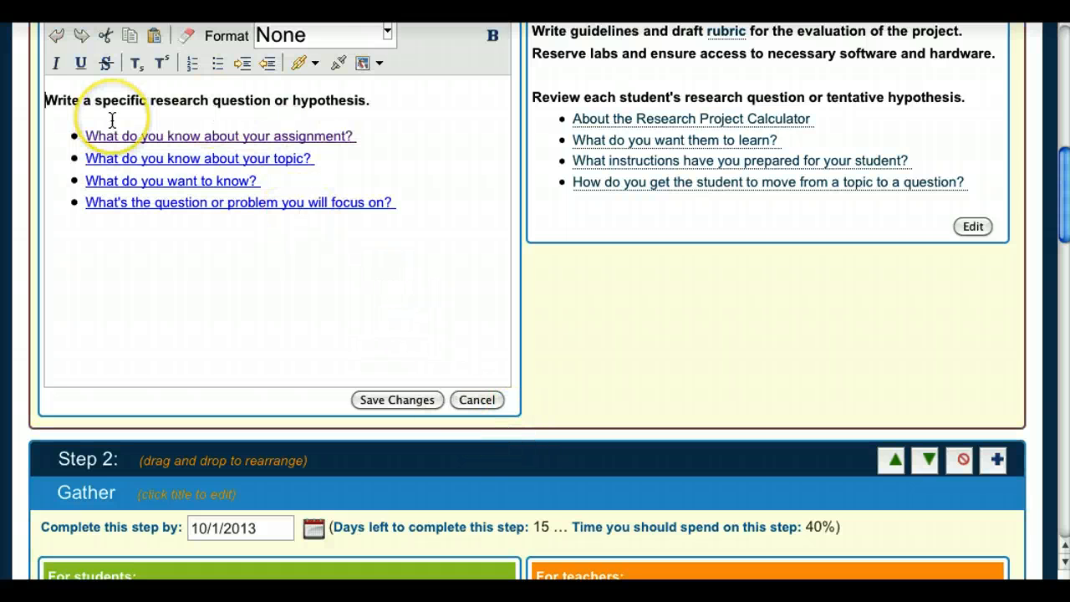
Add a 'Civil War in MN....' line at the top of Step 1's student instructions.
key(Return)
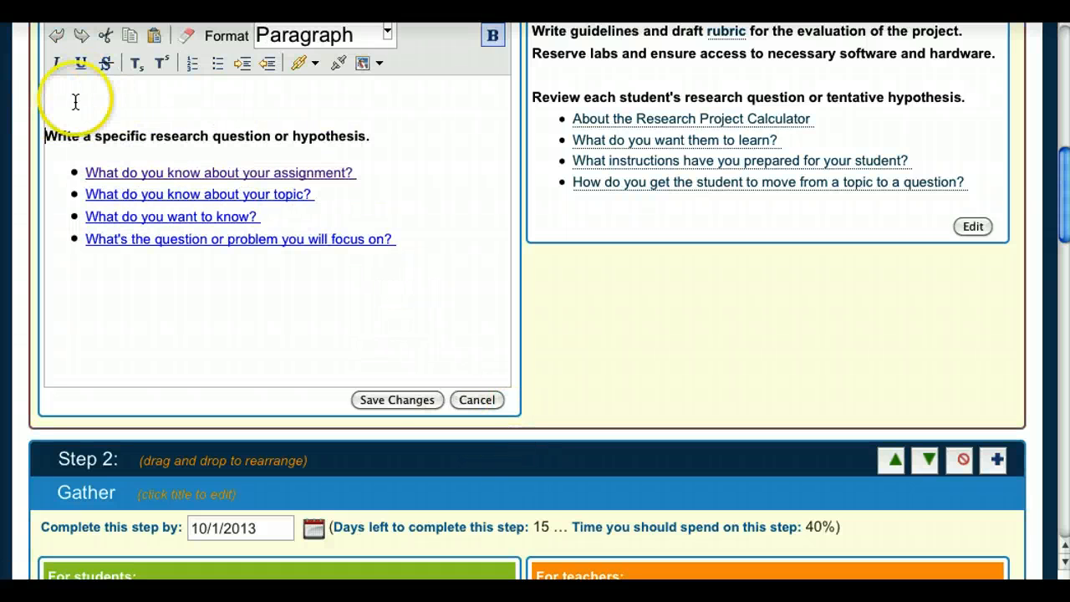
drag(1065, 180, 1065, 159)
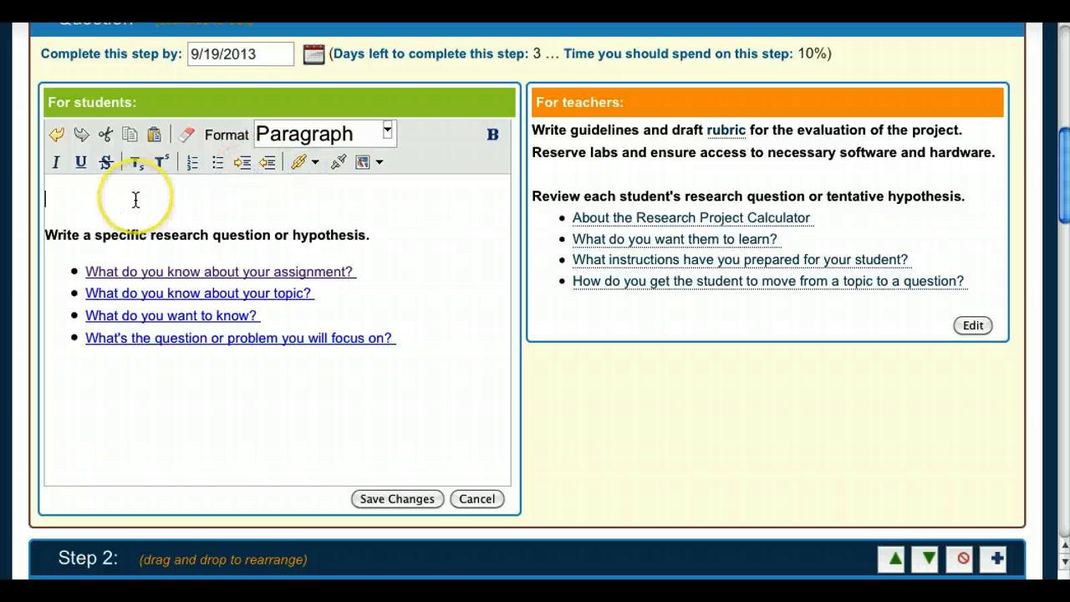
key(Return)
key(Return)
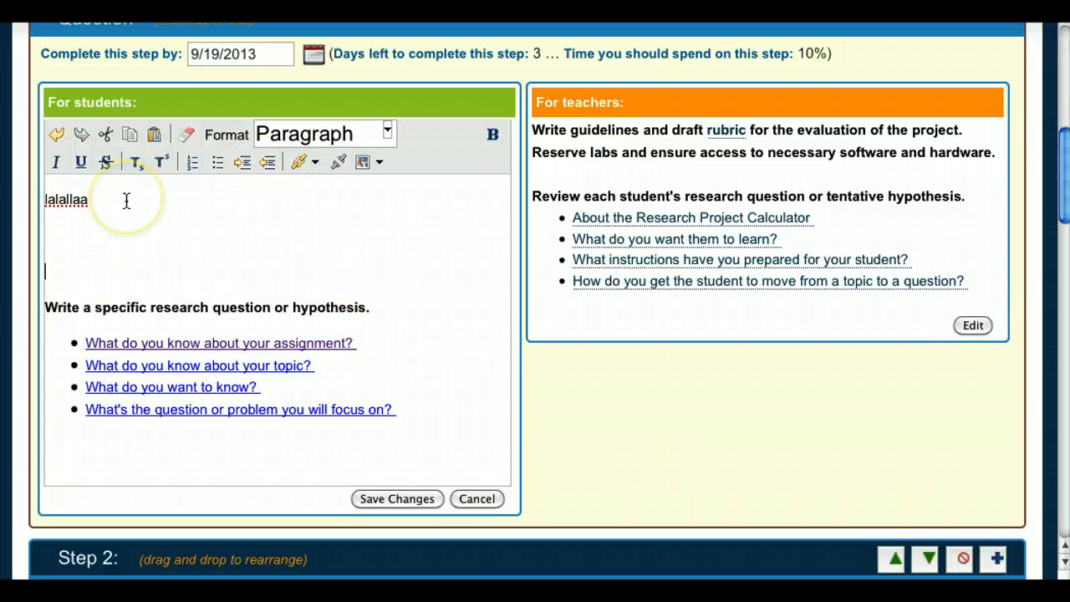
key(Return)
key(Return)
key(Return)
key(Return)
key(Return)
key(Return)
key(Return)
key(BackSpace)
key(BackSpace)
key(BackSpace)
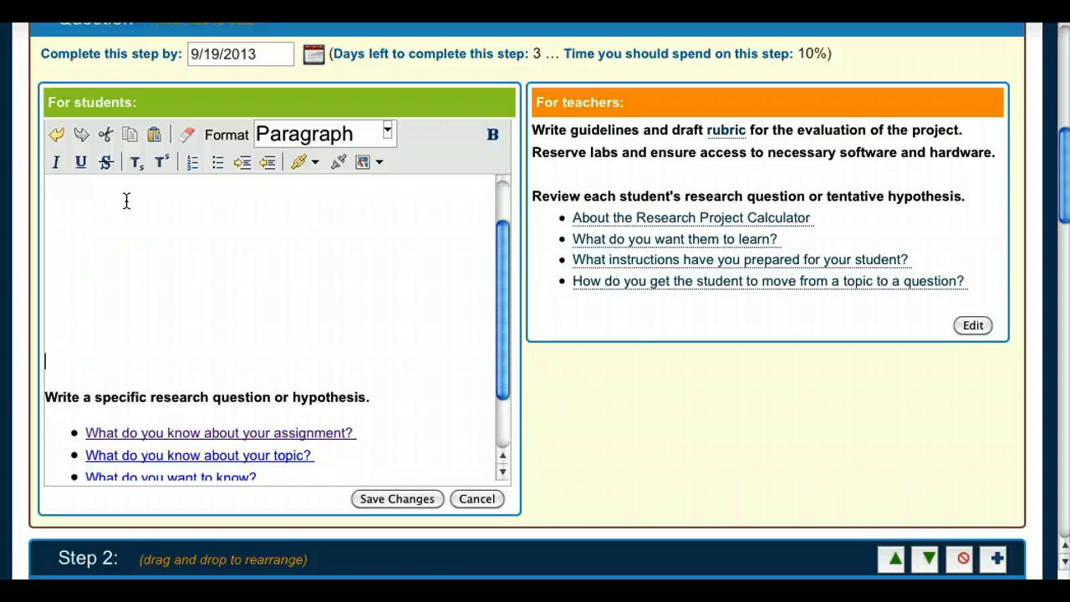
key(BackSpace)
key(BackSpace)
key(BackSpace)
key(BackSpace)
key(BackSpace)
key(BackSpace)
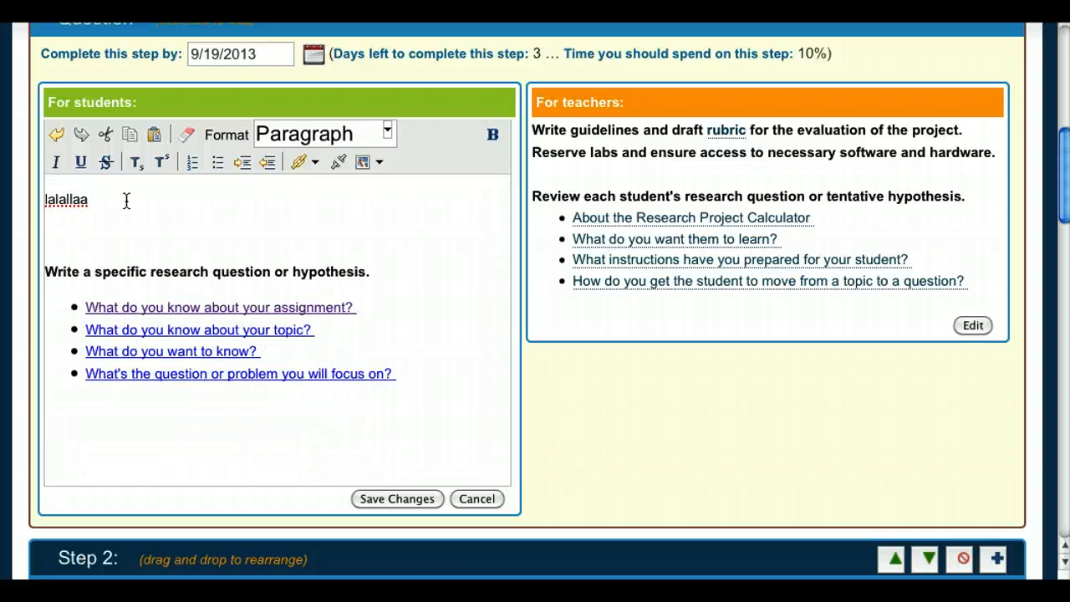
click(117, 190)
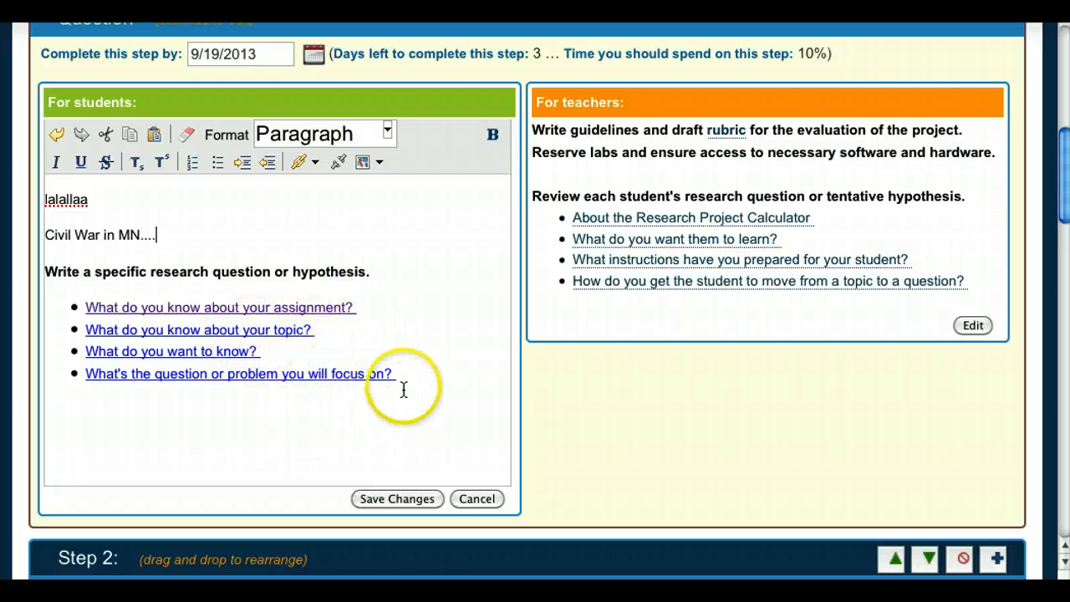
Delete the fourth question link and save the Step 1 instructions.
drag(398, 375, 84, 377)
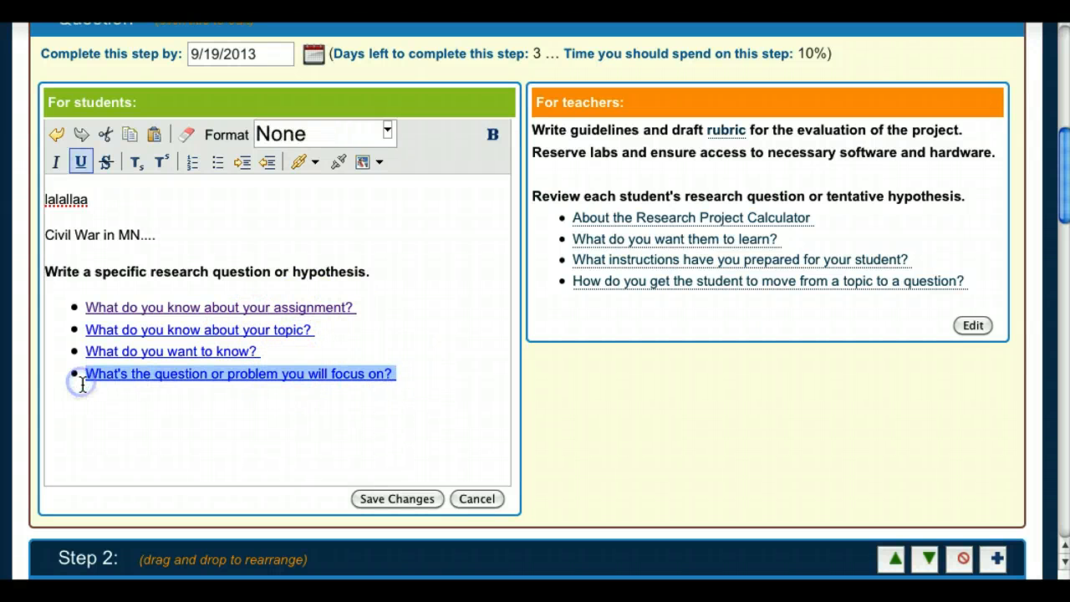
key(BackSpace)
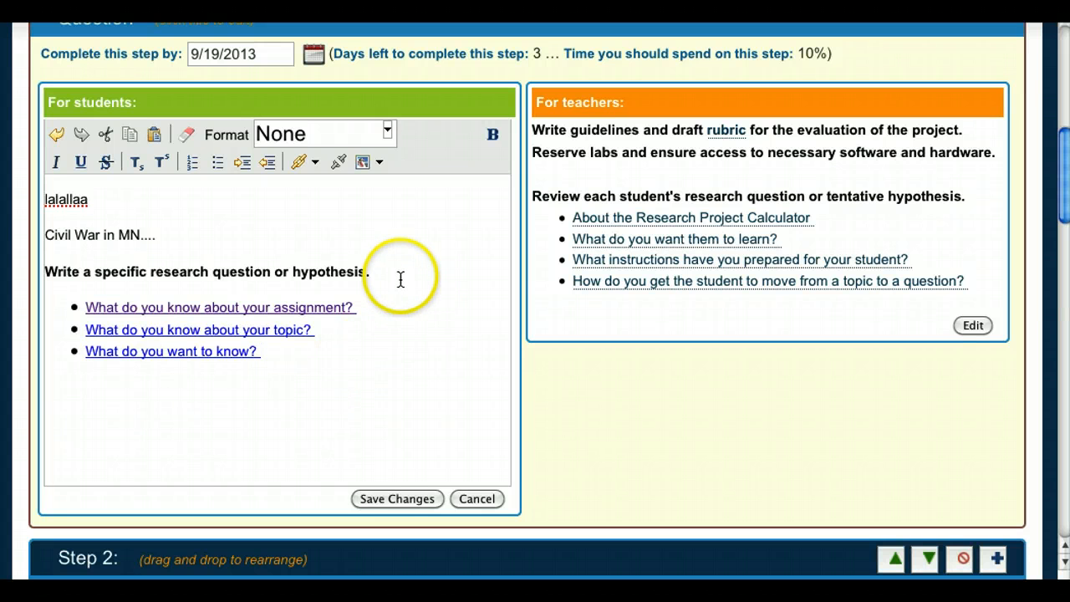
click(376, 498)
click(528, 327)
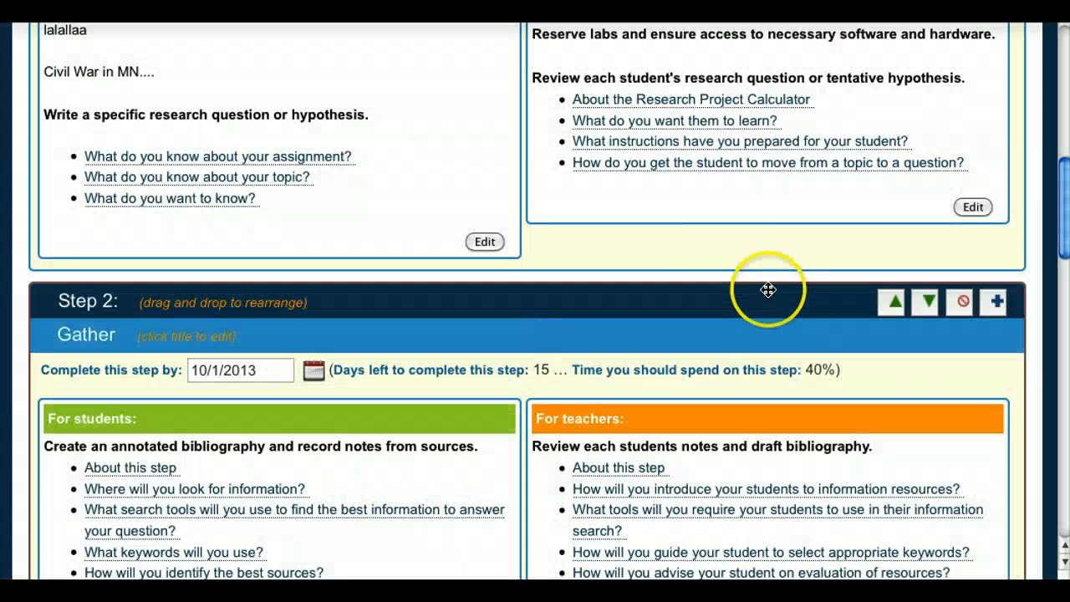
drag(1056, 209, 1059, 182)
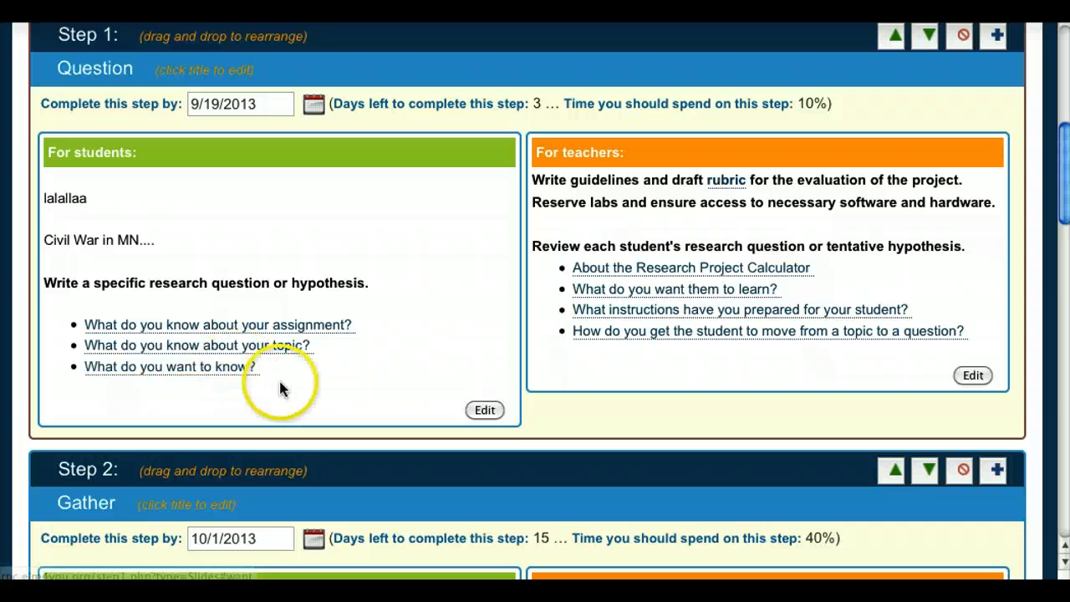
drag(1057, 203, 1060, 292)
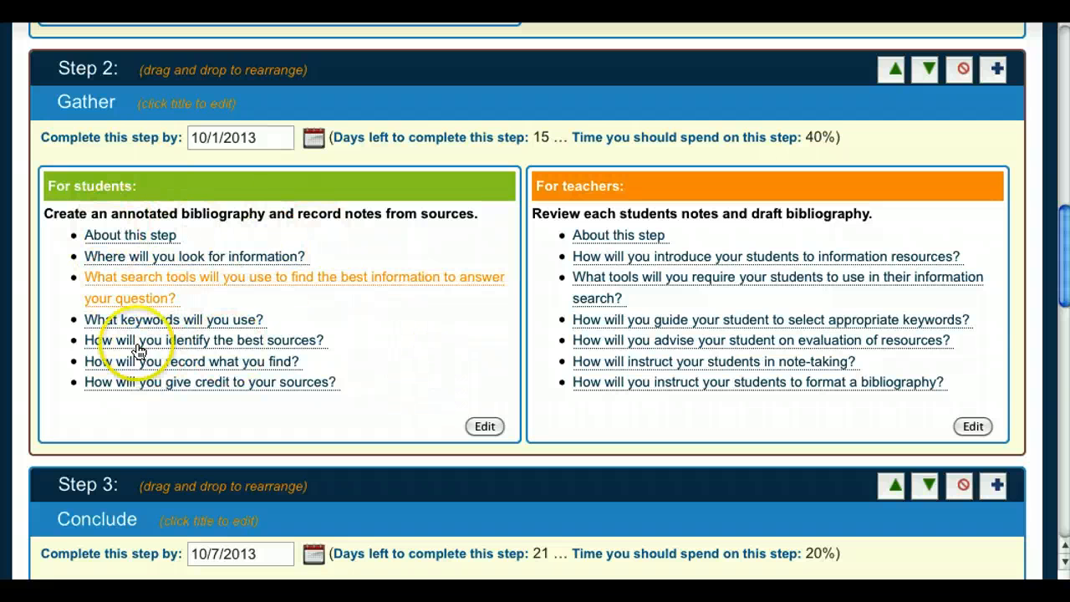
drag(1065, 292, 1058, 141)
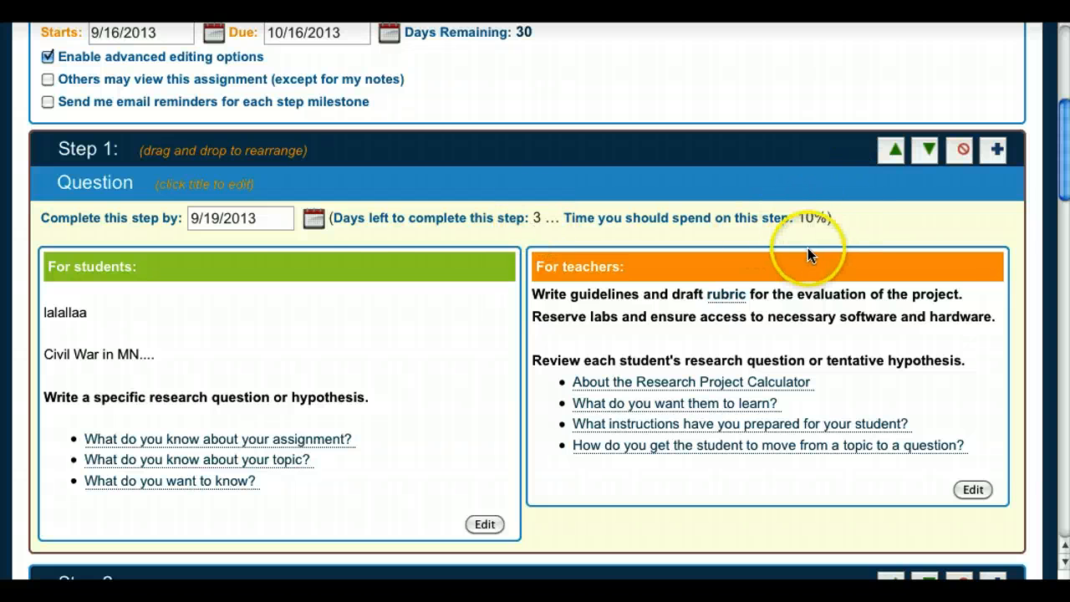
Change Step 1's complete-by date to September 23, 2013 and confirm the update.
click(312, 219)
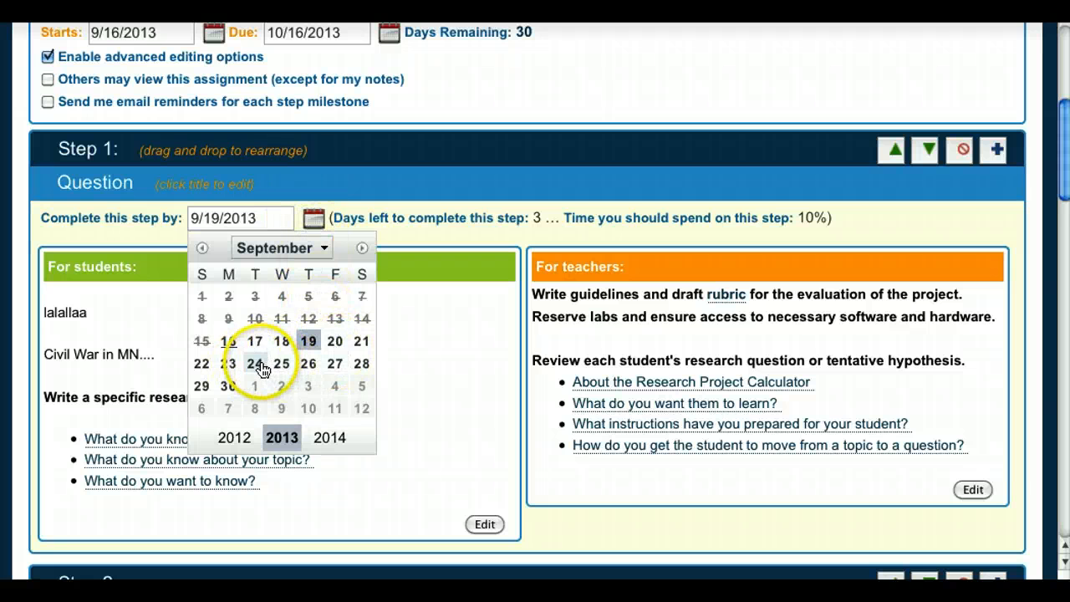
click(229, 364)
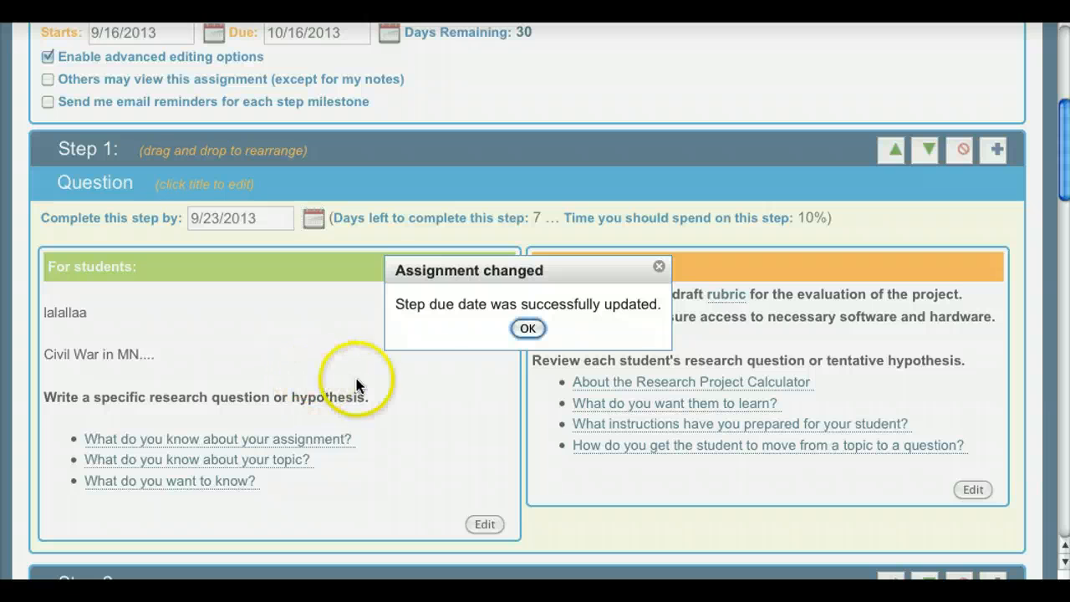
click(528, 328)
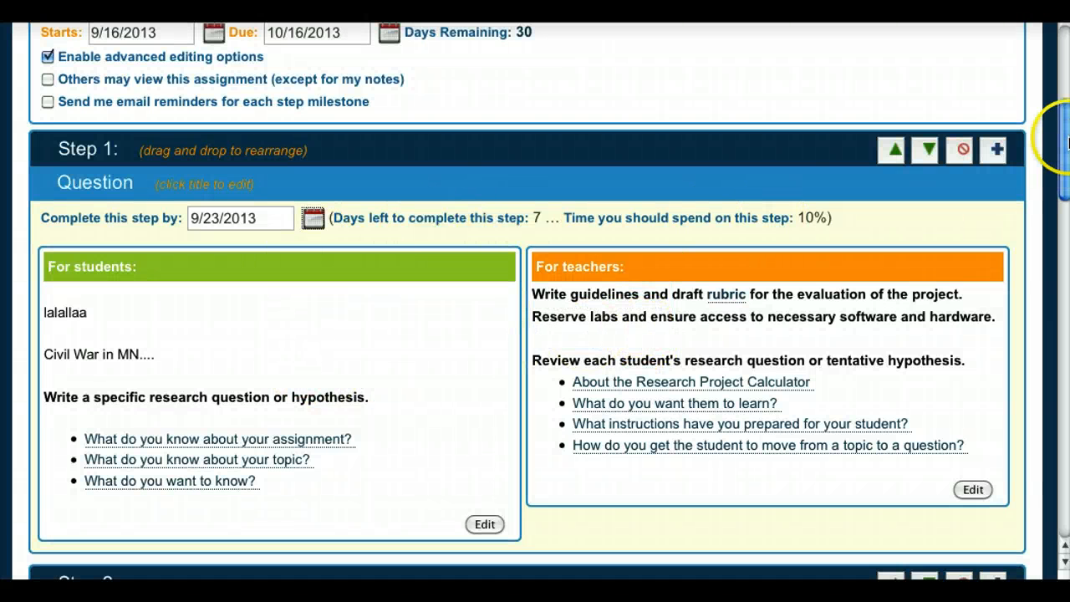
drag(1065, 180, 1059, 455)
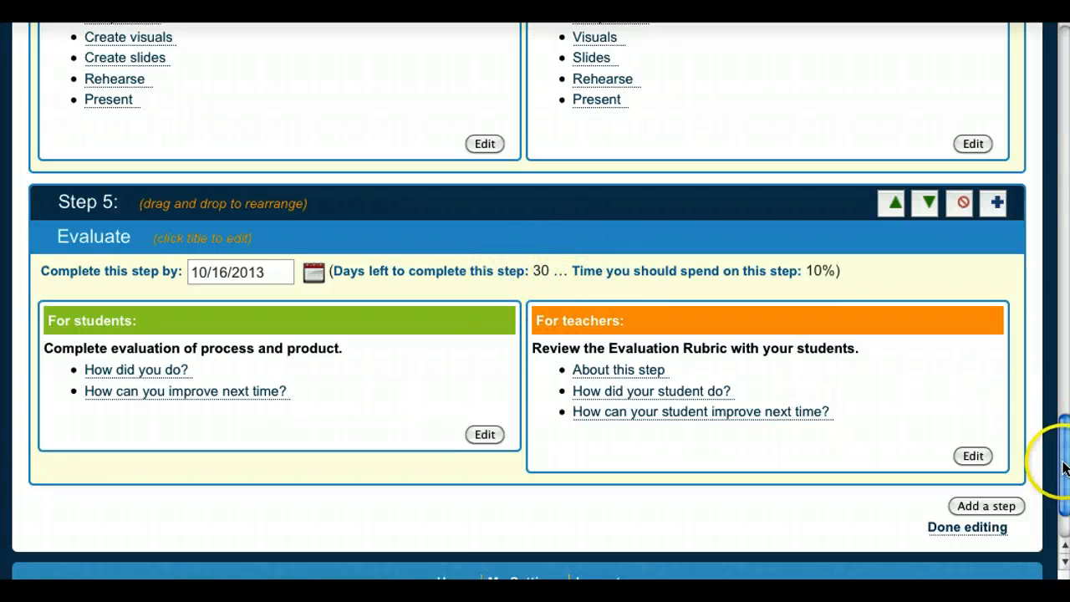
drag(1054, 454, 1031, 148)
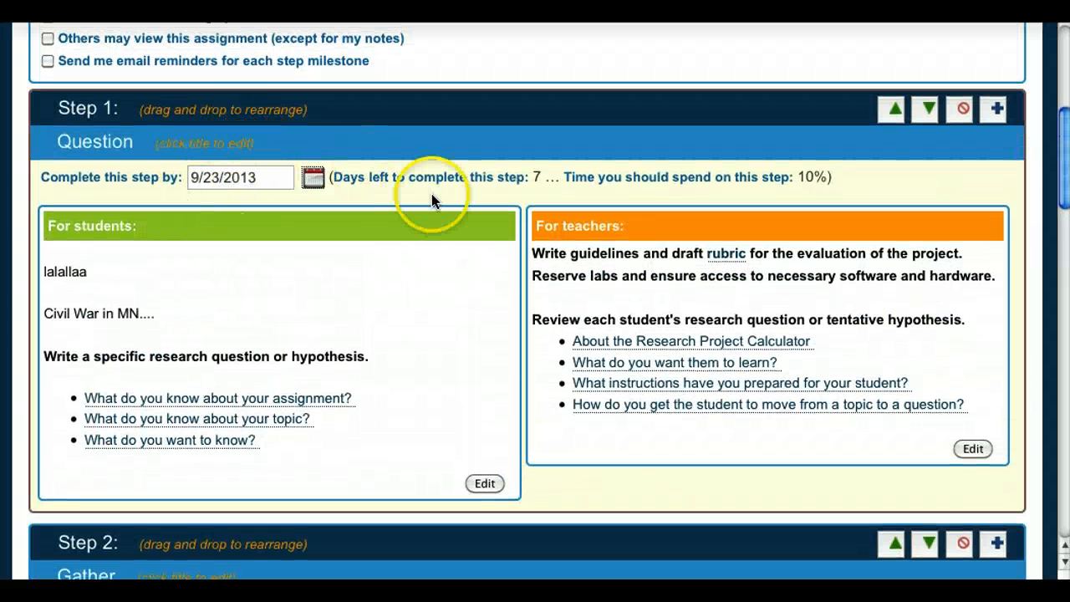
drag(1060, 159, 1062, 138)
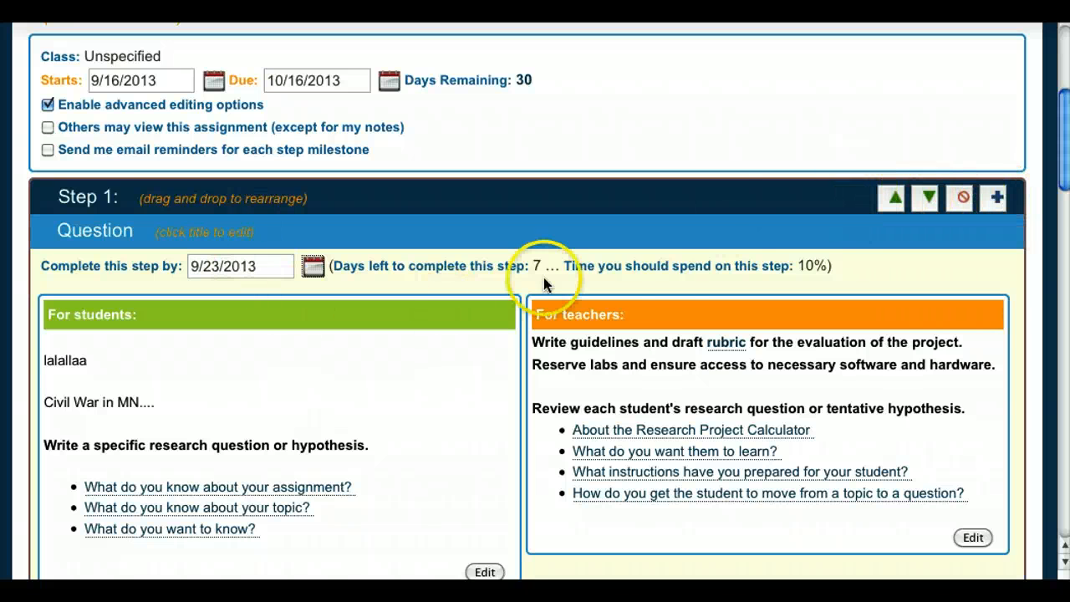
scroll(1064, 138, up, 3)
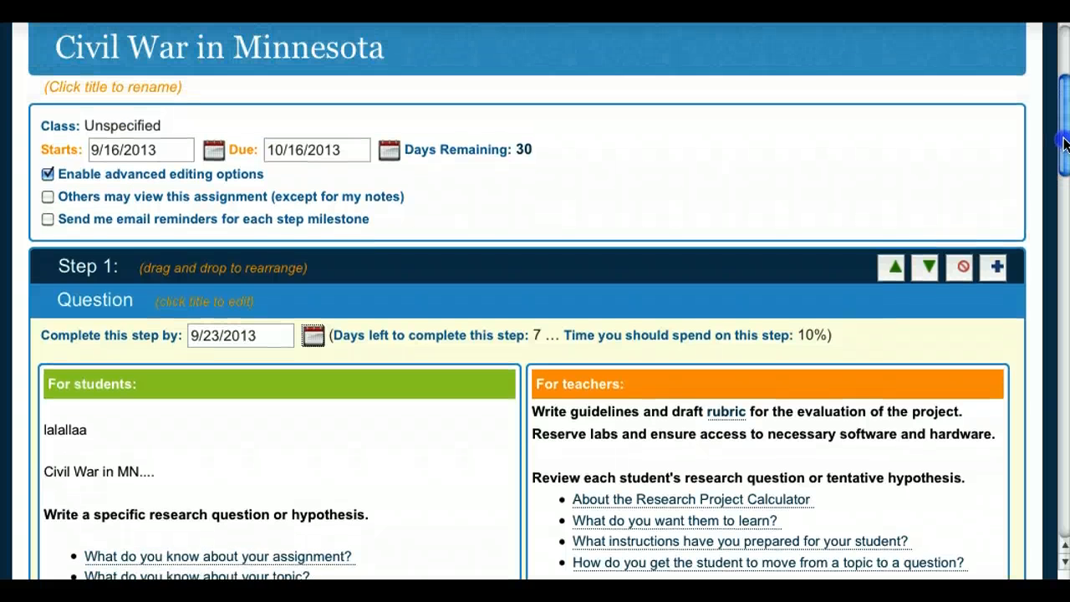
scroll(1064, 138, up, 3)
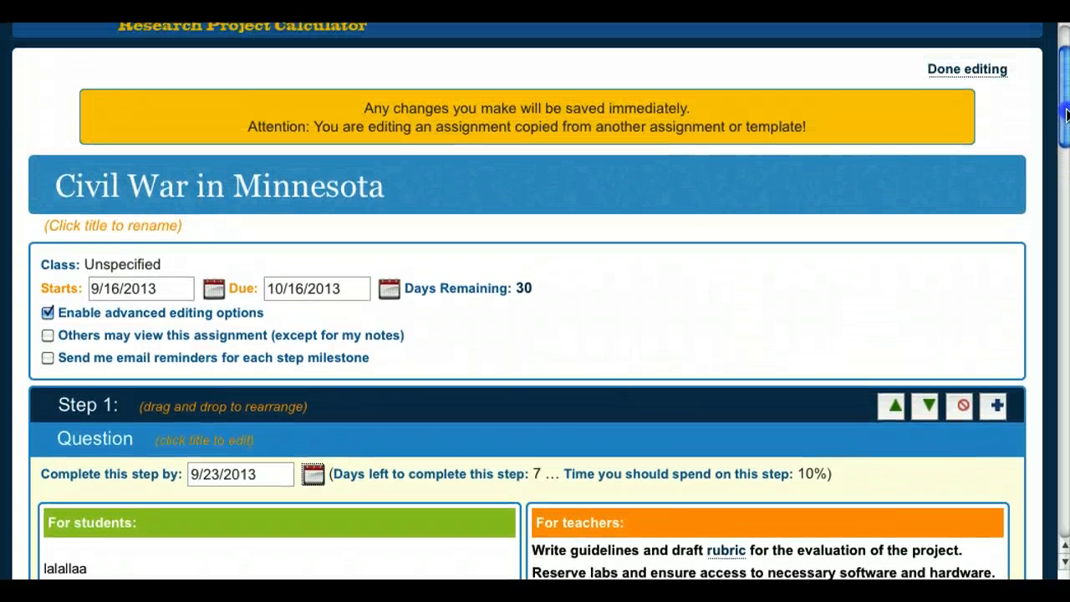
click(953, 75)
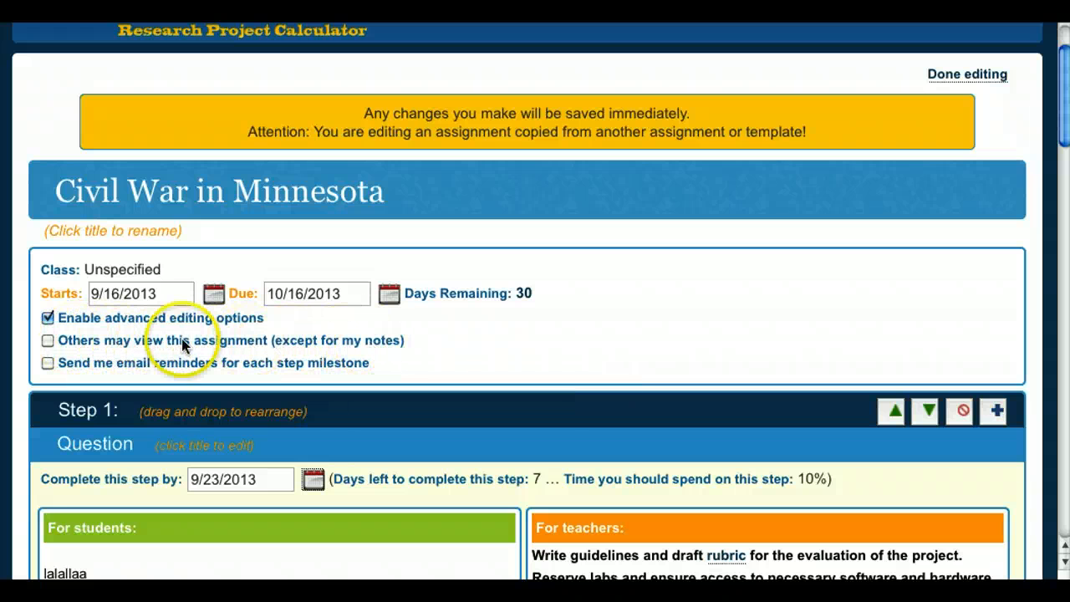
Enable 'Others may view this assignment (except for my notes)' and confirm the change.
click(47, 340)
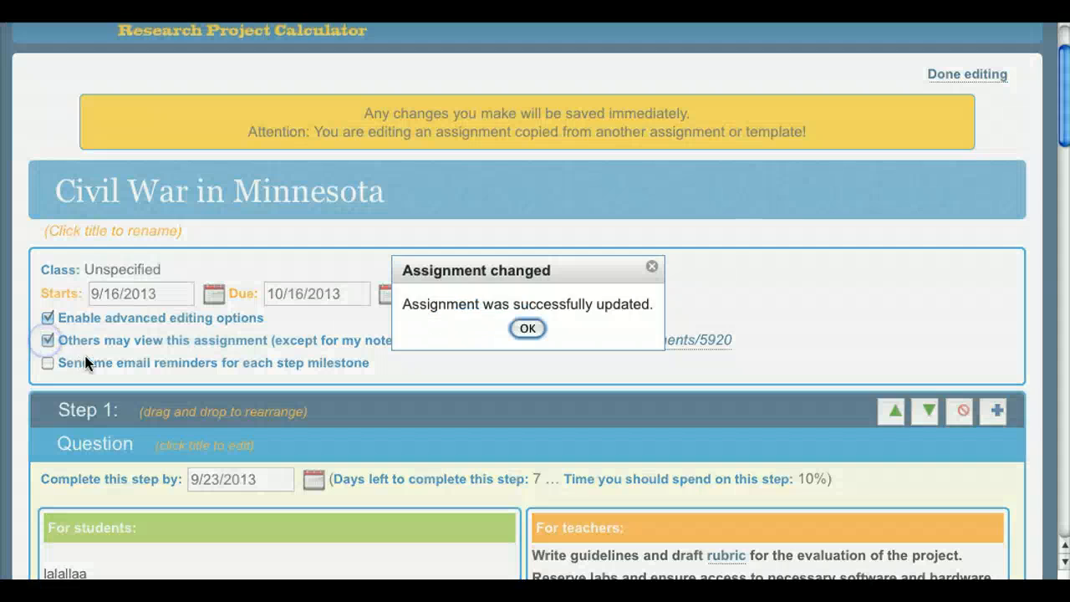
click(528, 329)
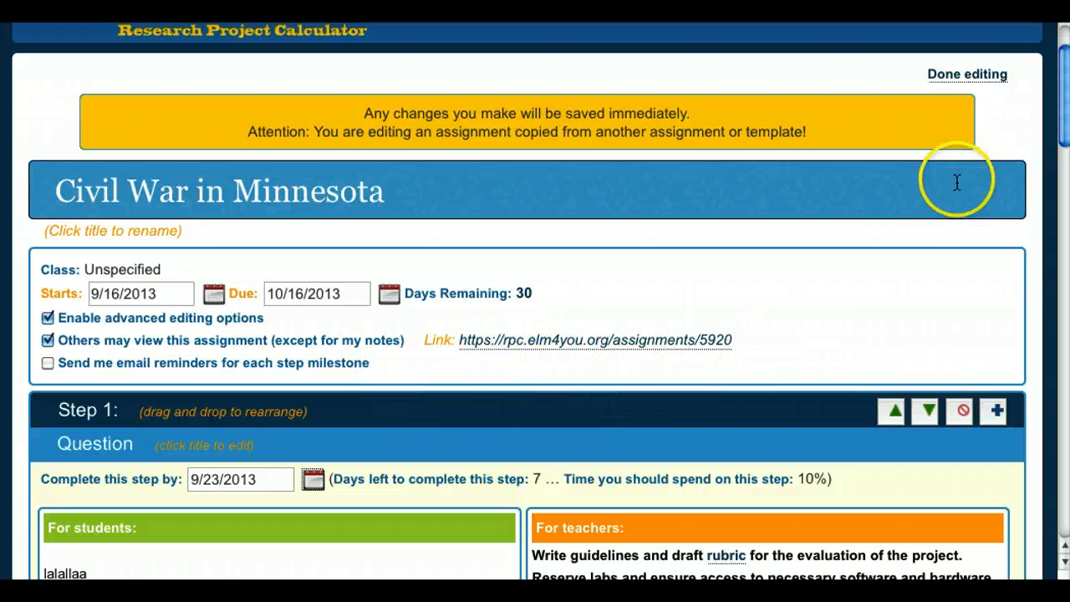
Finish editing and select the assignment's shareable Link URL.
click(970, 78)
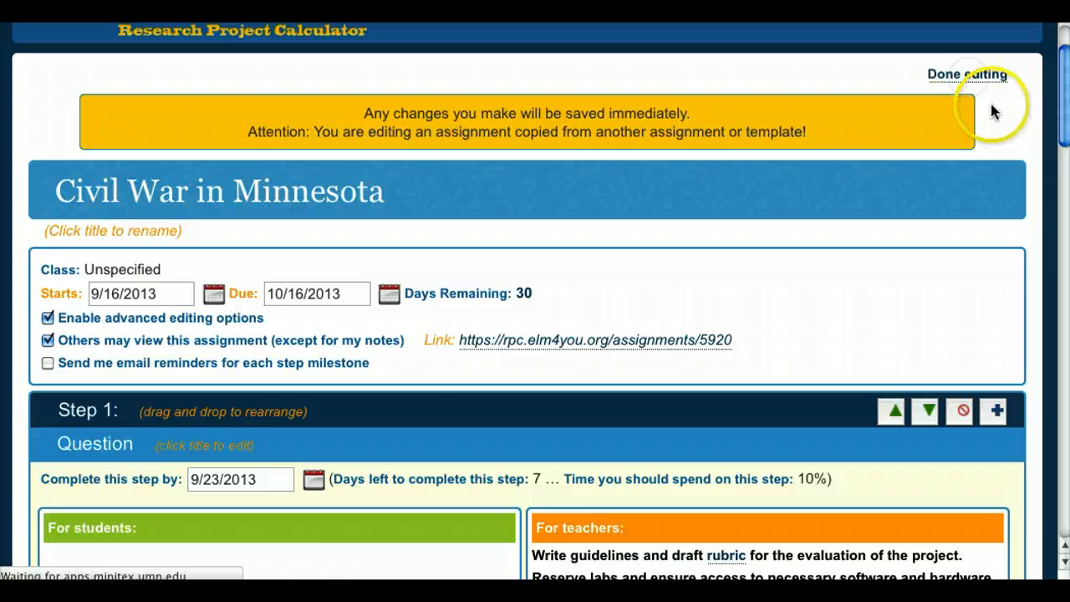
scroll(1051, 100, down, 3)
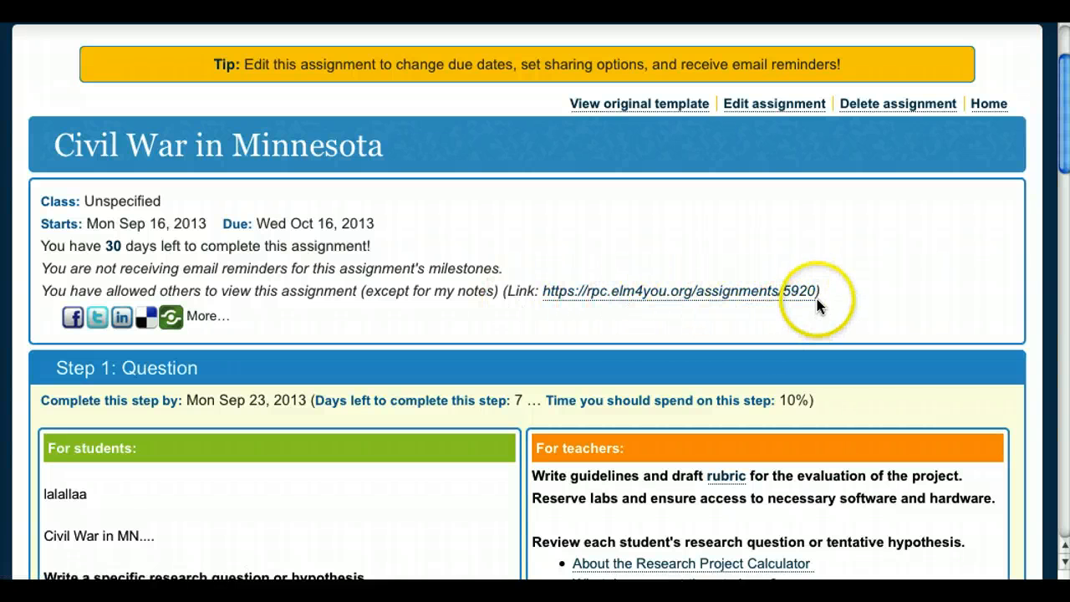
drag(815, 294, 519, 301)
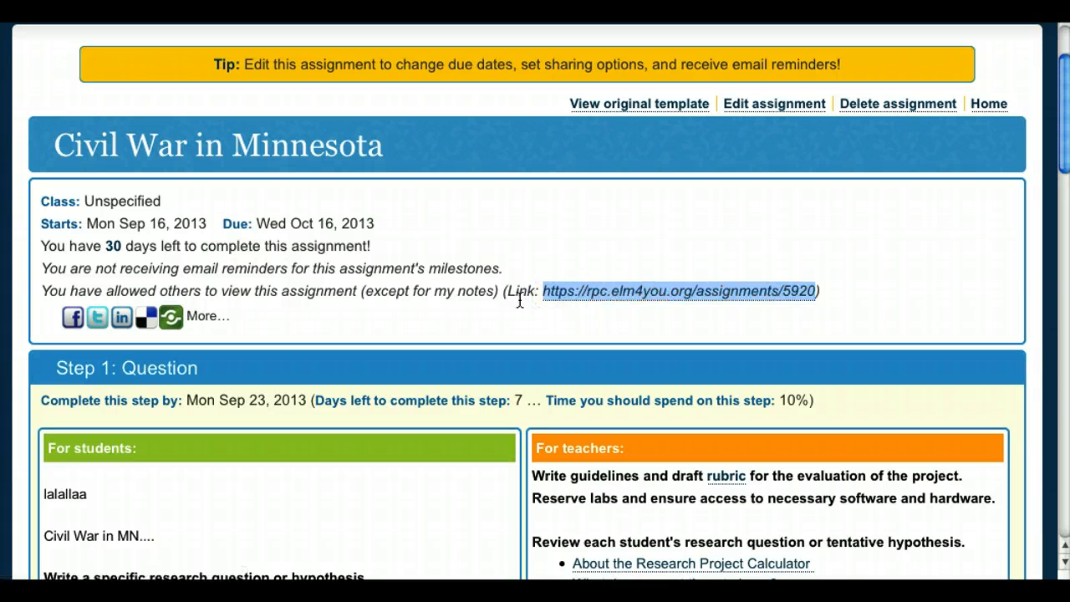
scroll(1003, 64, up, 3)
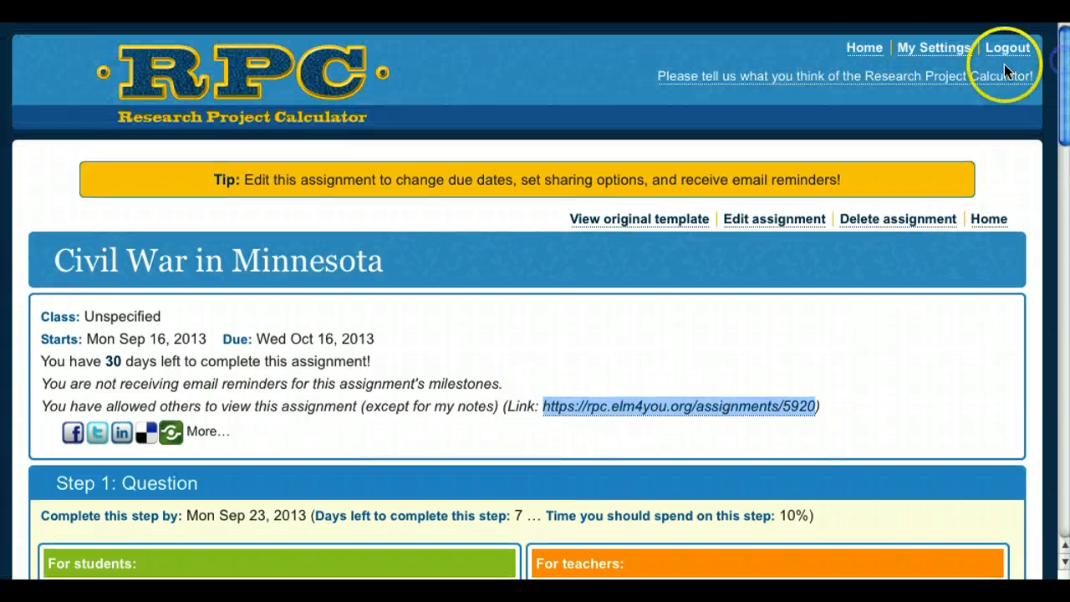
Log out, load the copied assignment link, and scroll through the public Civil War in Minnesota page.
click(1007, 47)
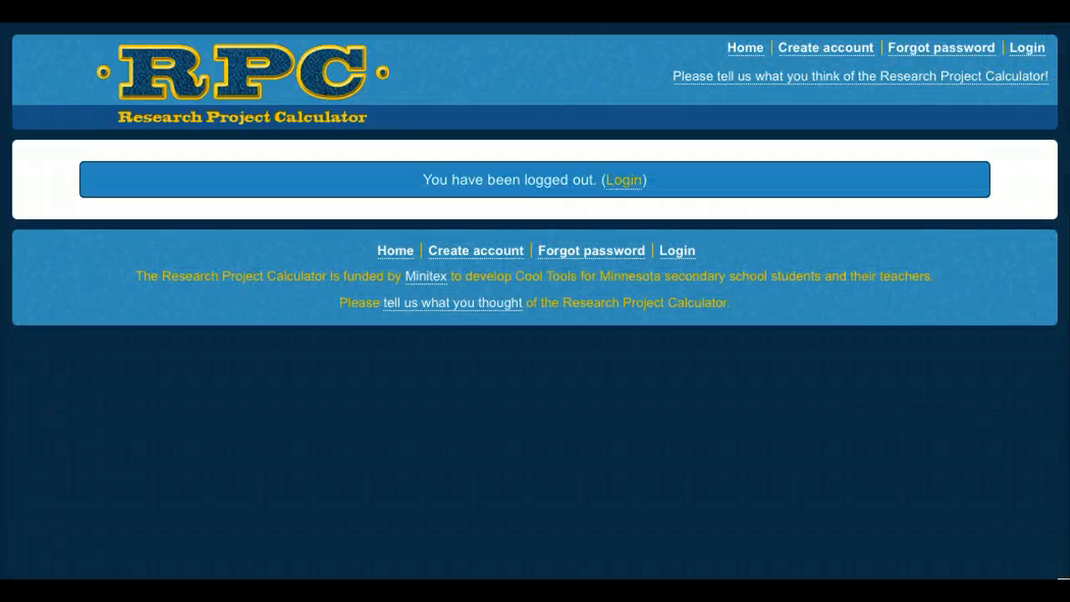
key(Return)
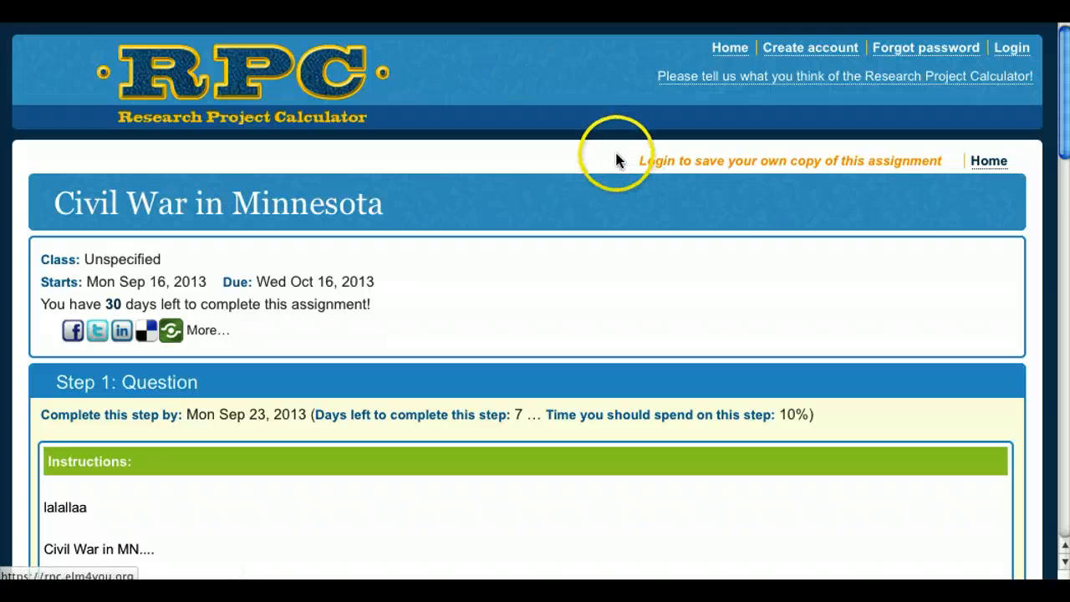
scroll(1049, 121, down, 3)
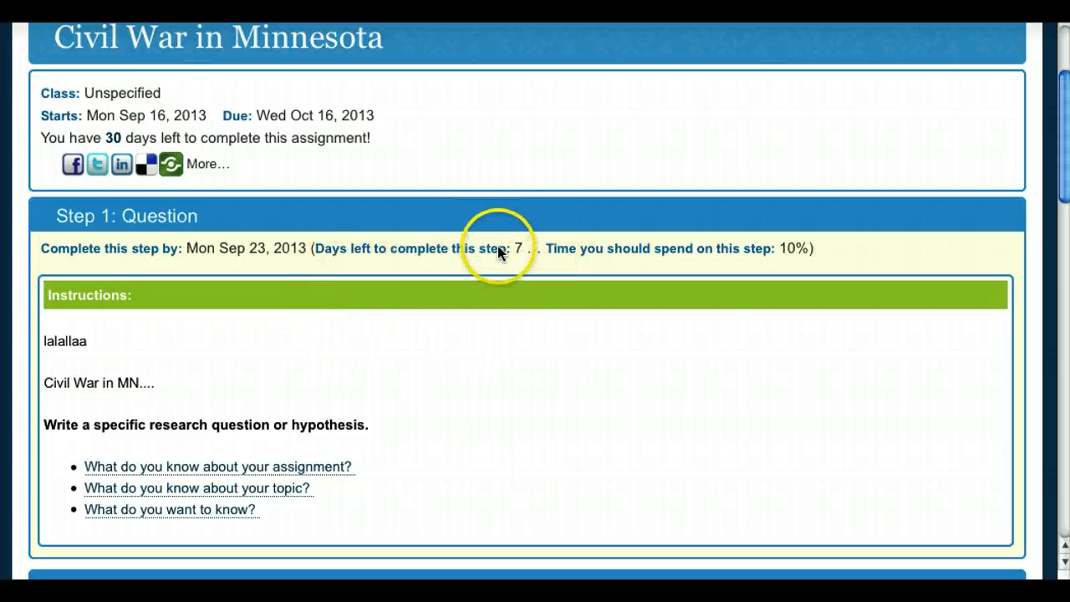
drag(1062, 174, 1066, 127)
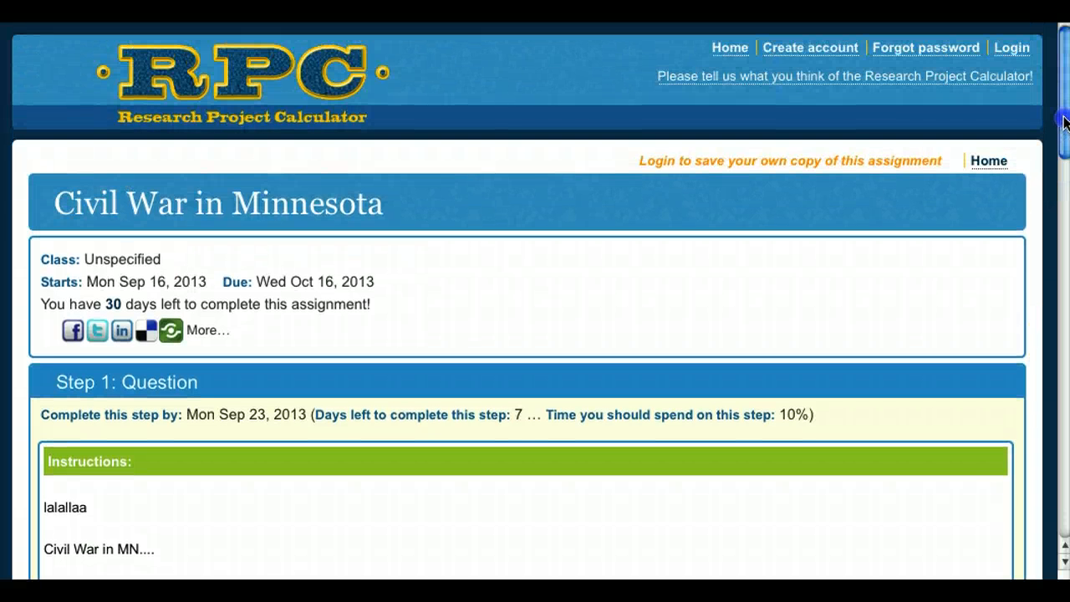
mouse_move(1064, 122)
mouse_down()
mouse_move(1061, 133)
mouse_move(1060, 122)
mouse_up()
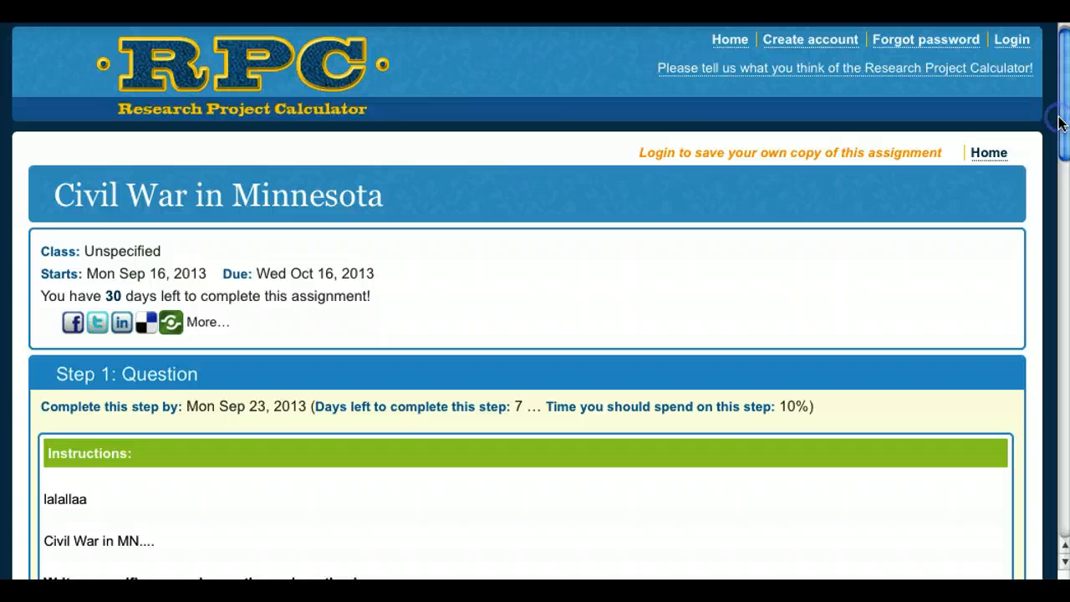